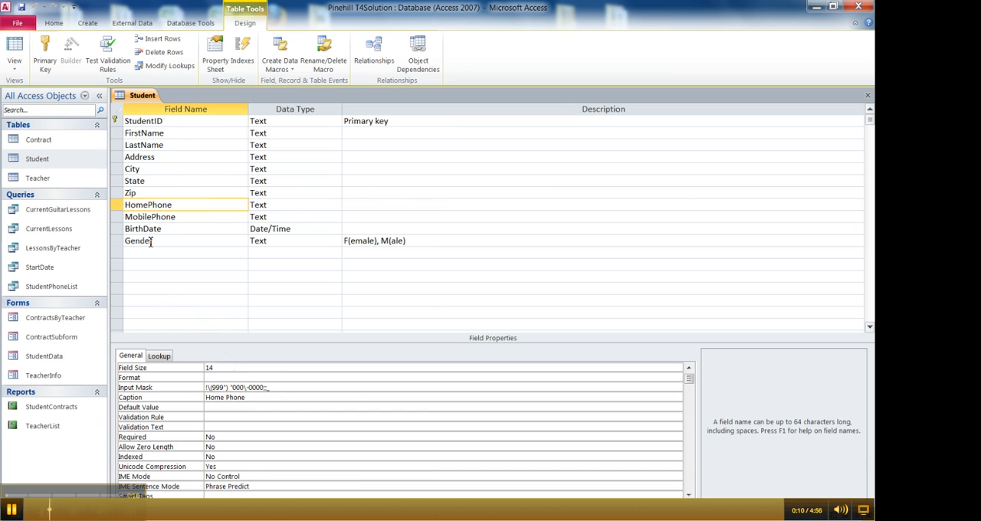
- Apply the predefined Phone Number input mask to the MobilePhone field with the Input Mask Wizard
left_click(141, 217)
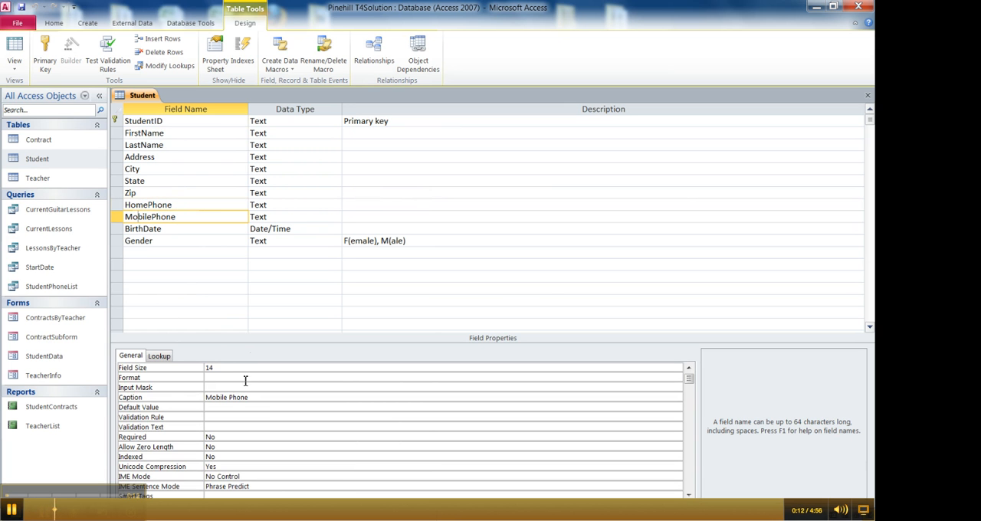
left_click(220, 387)
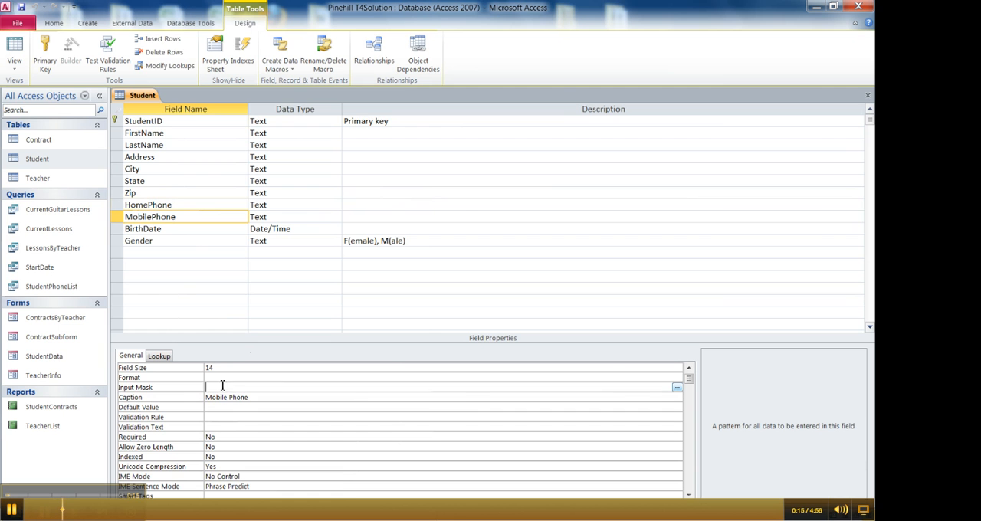
left_click(677, 387)
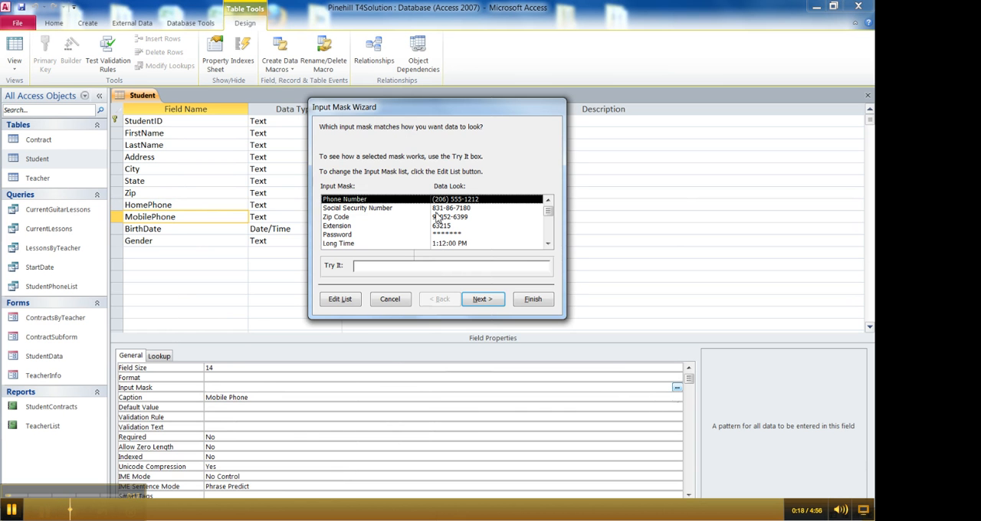
left_click(533, 299)
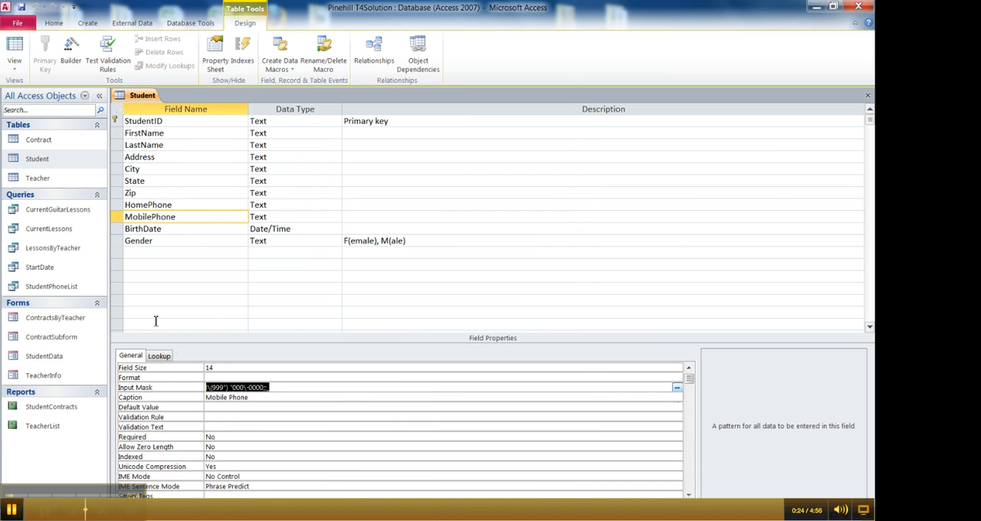
left_click(142, 218)
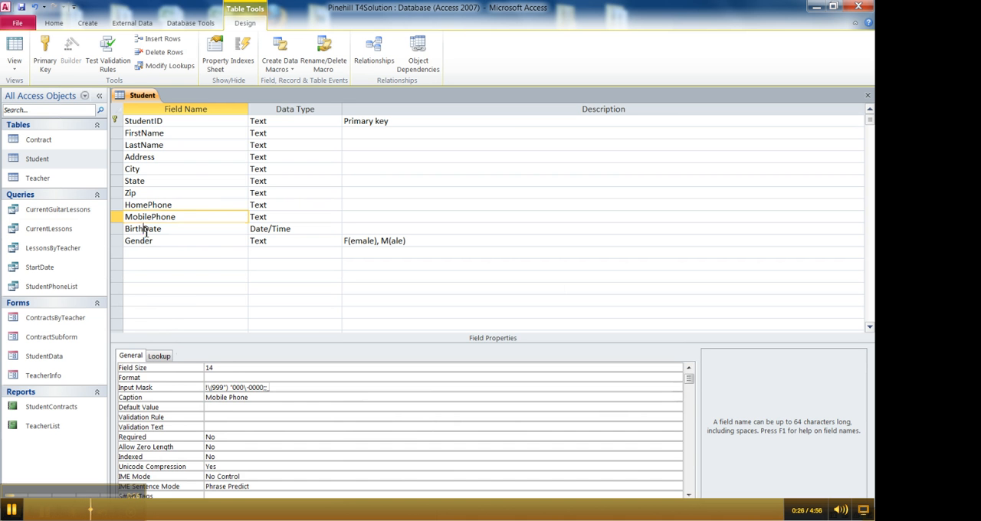
- Save the Student table and show it in Datasheet view to examine the format of the Student ID values
left_click(146, 230)
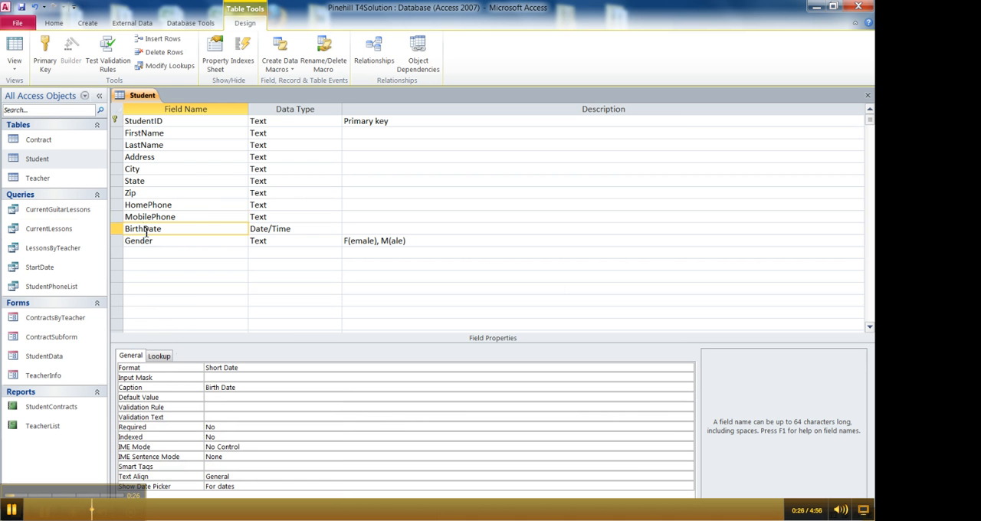
left_click(16, 46)
left_click(416, 299)
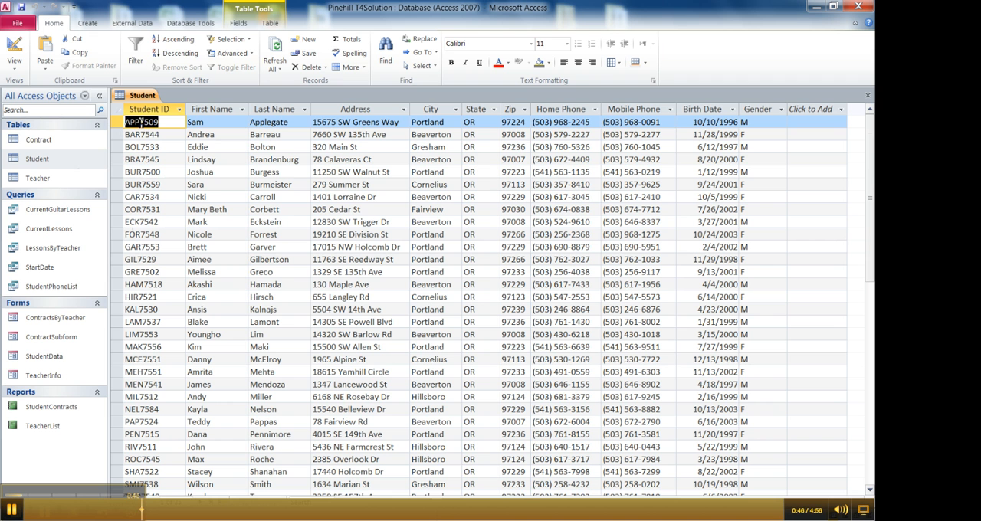
mouse_move(141, 124)
left_mouse_down()
mouse_move(122, 127)
mouse_move(160, 120)
left_mouse_up()
key("Down")
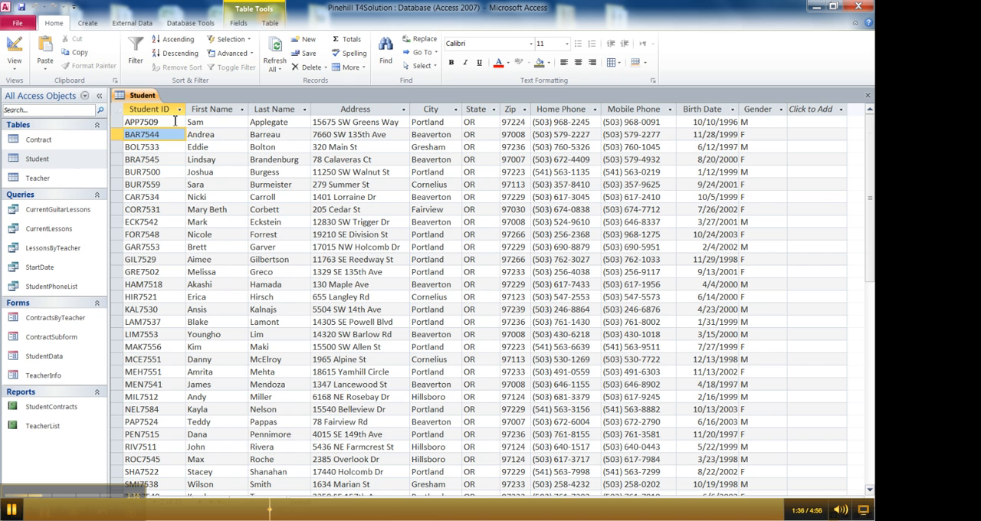
- Return to Design view and check the Input Mask Wizard's predefined masks for the StudentID field without applying one
left_click(14, 47)
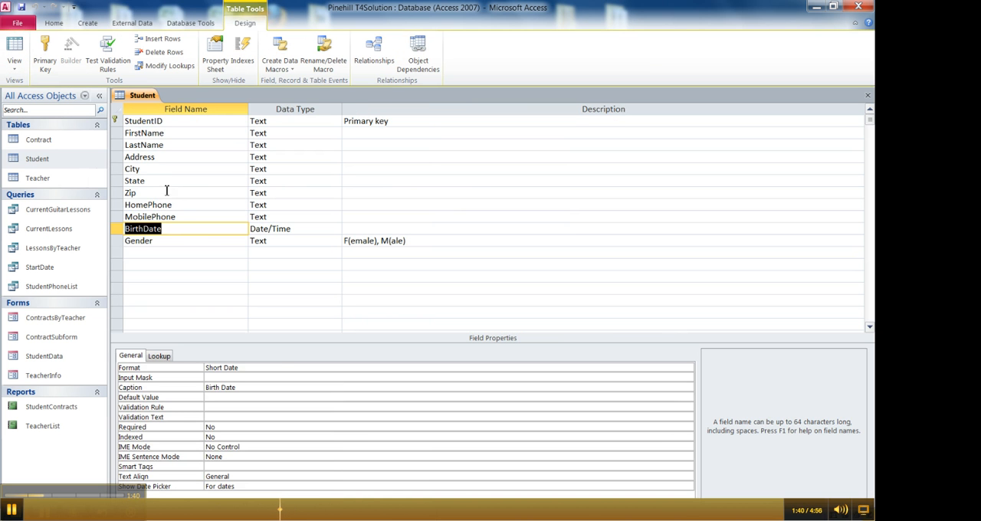
left_click(151, 120)
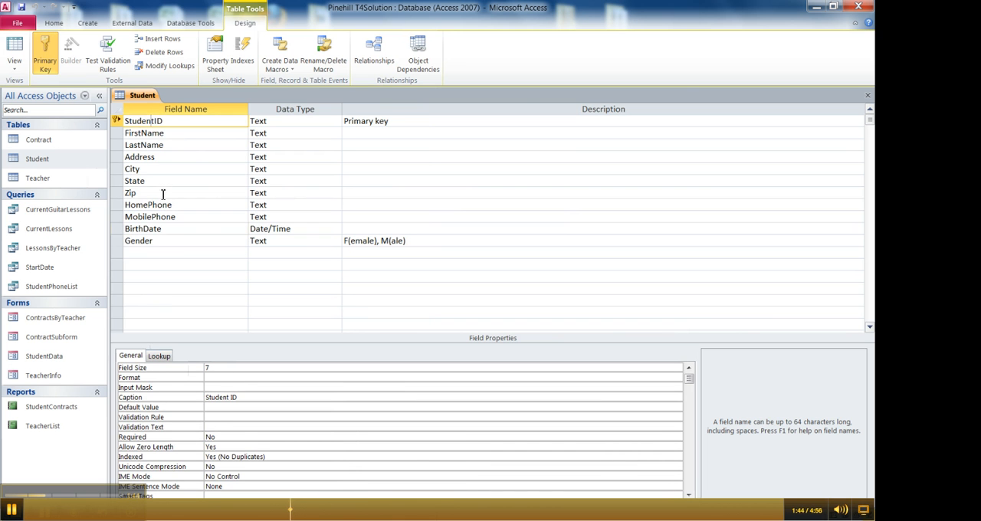
left_click(218, 388)
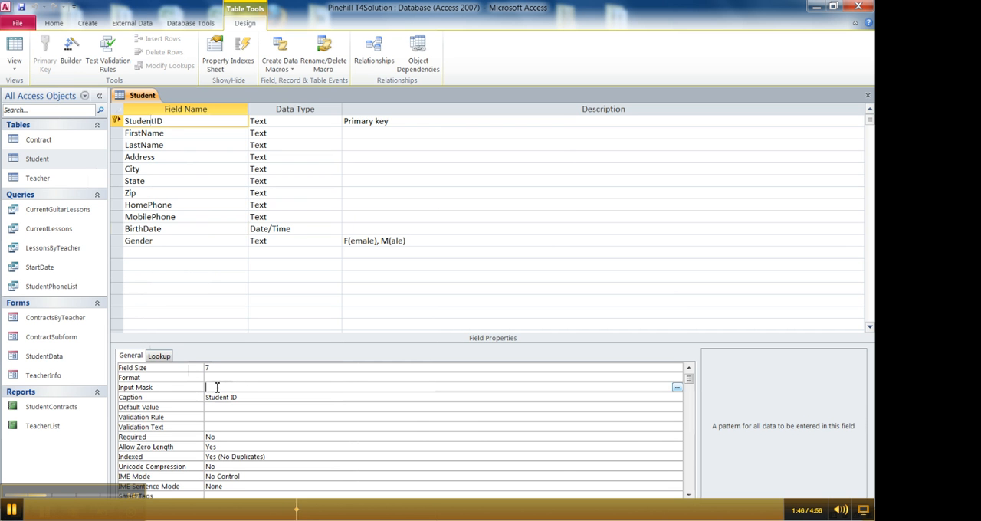
left_click(677, 389)
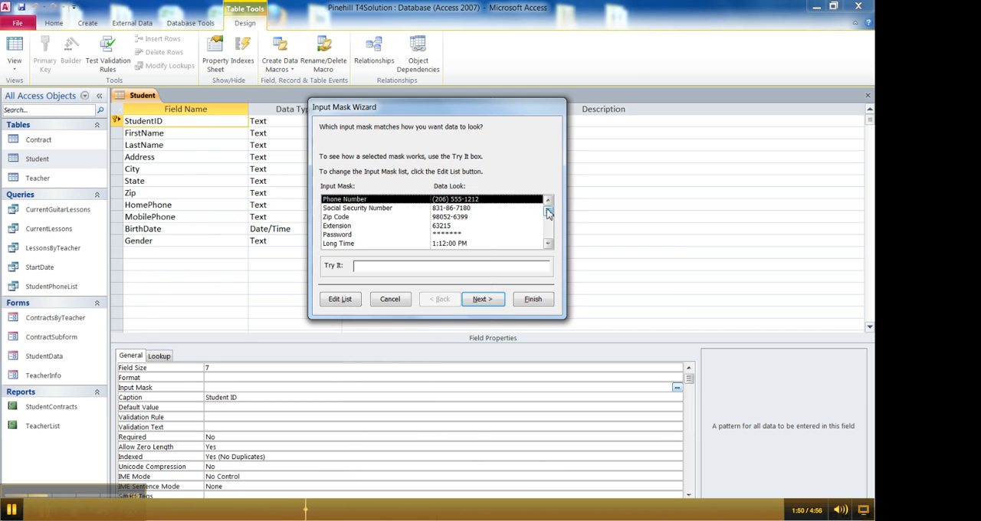
mouse_move(549, 209)
left_mouse_down()
mouse_move(551, 236)
mouse_move(551, 213)
left_mouse_up()
left_click(395, 302)
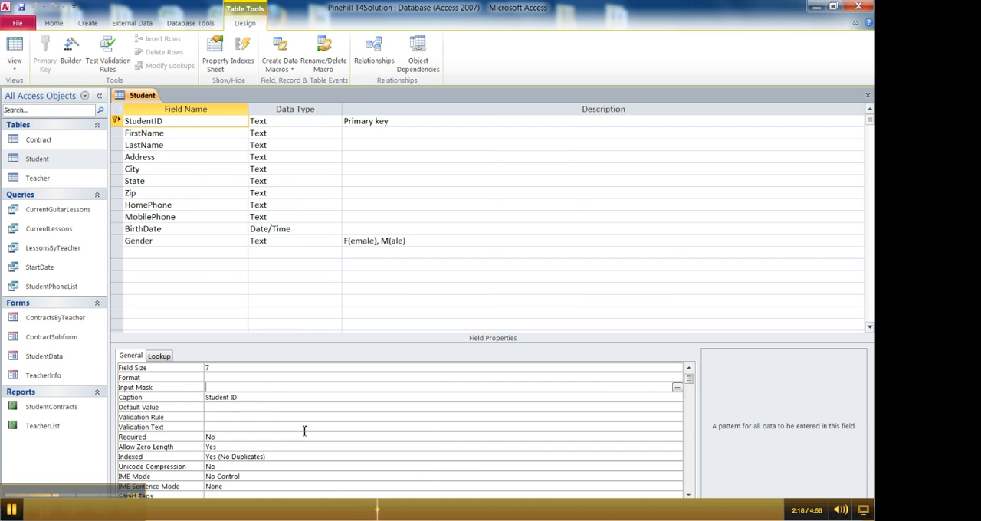
- Open the help on the Input Mask property and return to the StudentID field's input mask setting
key("F1")
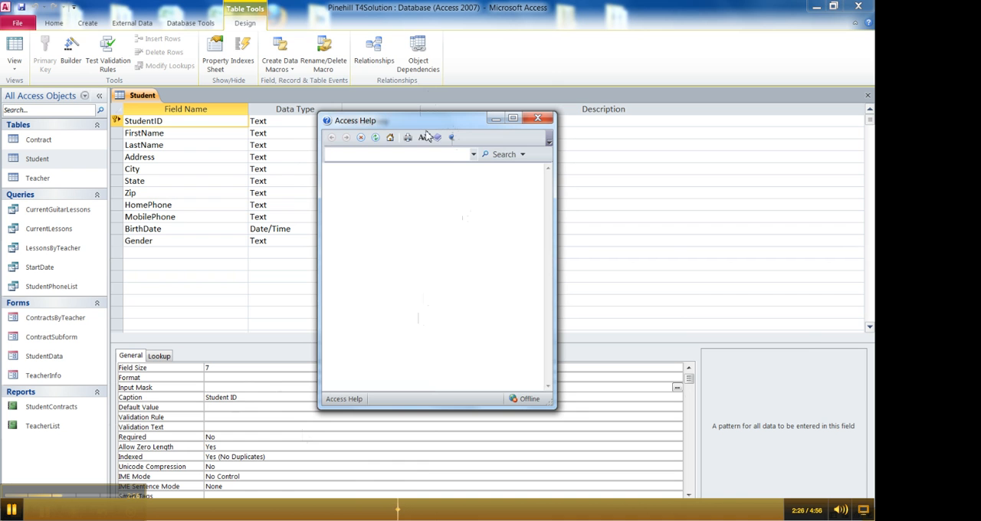
left_click_drag(414, 127, 383, 88)
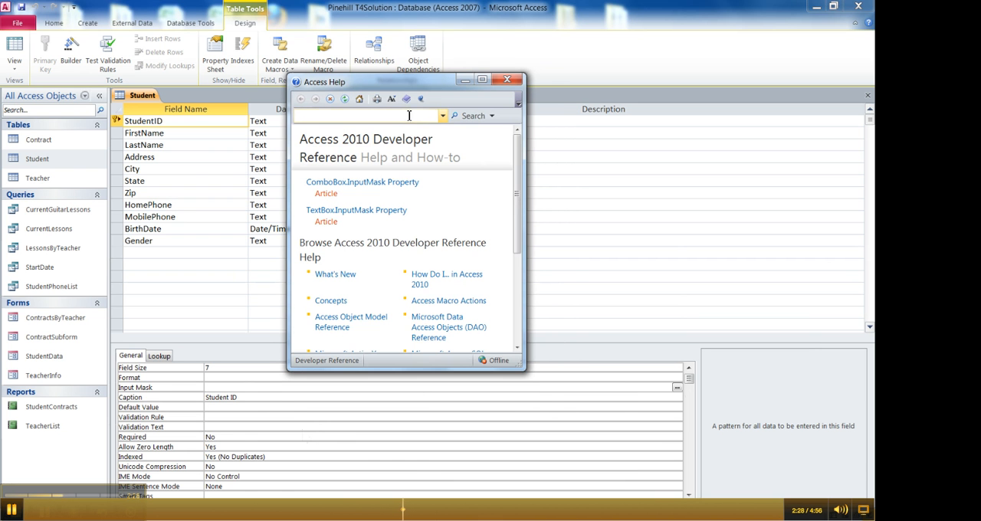
mouse_move(521, 211)
left_mouse_down()
mouse_move(520, 233)
mouse_move(520, 211)
left_mouse_up()
left_click(528, 216)
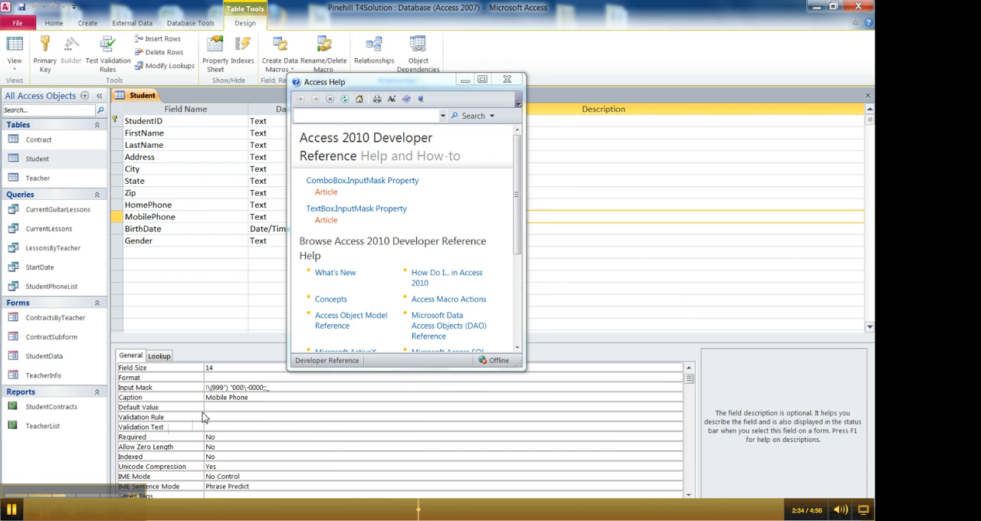
left_click(214, 389)
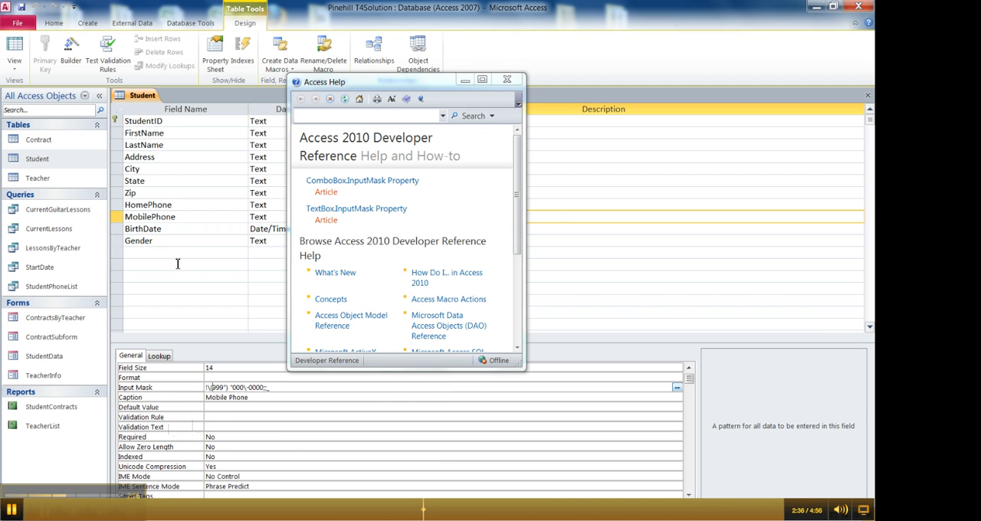
left_click(148, 121)
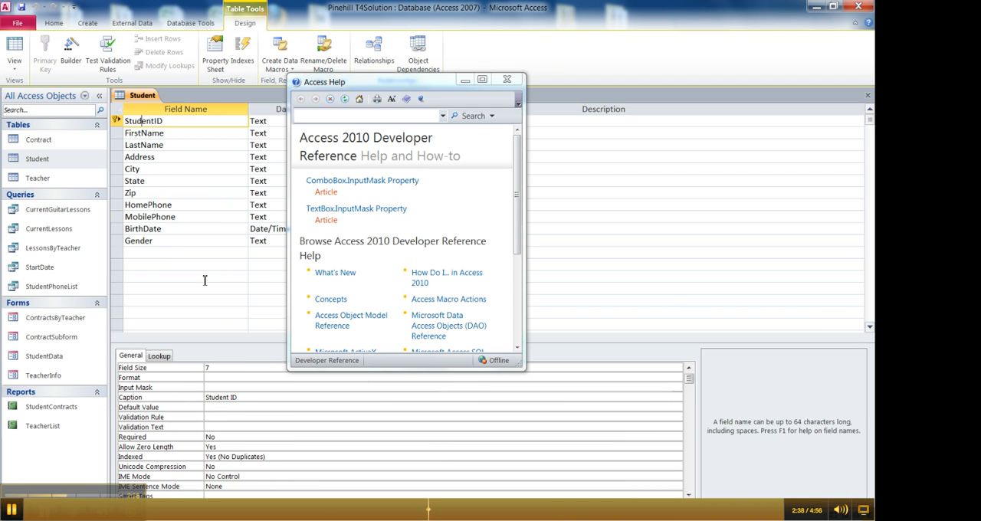
left_click(215, 388)
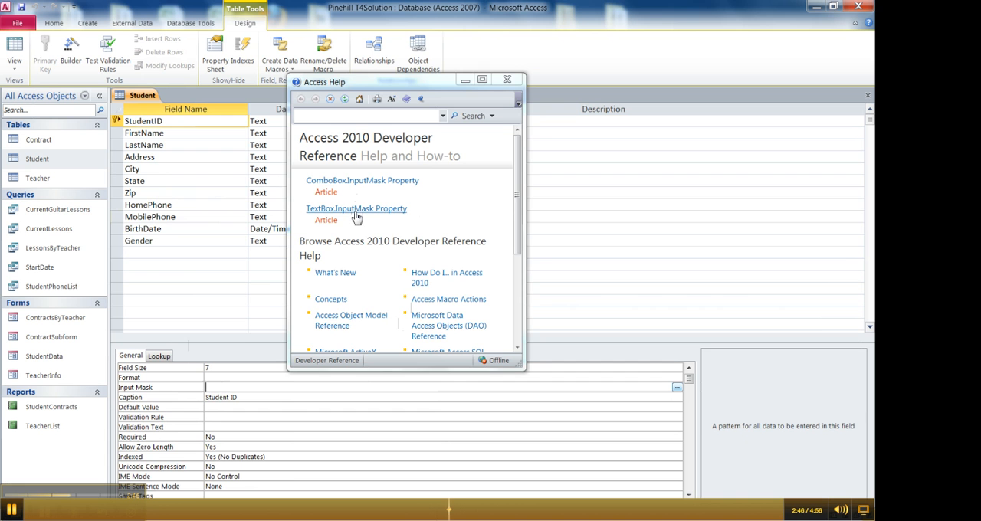
- Read the mask characters and sample input masks in the TextBox.InputMask Property help article, enlarged to full screen
left_click(356, 216)
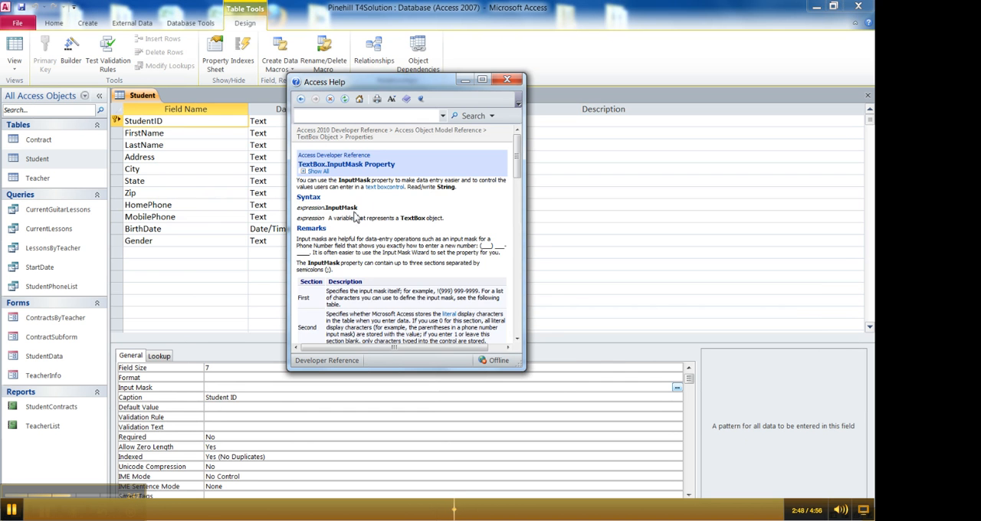
left_click(482, 80)
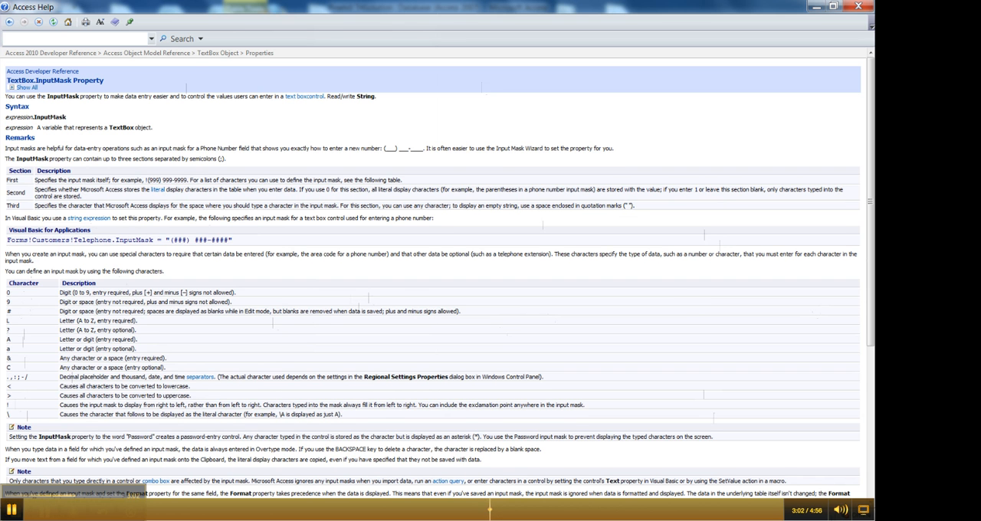
left_click_drag(871, 190, 872, 380)
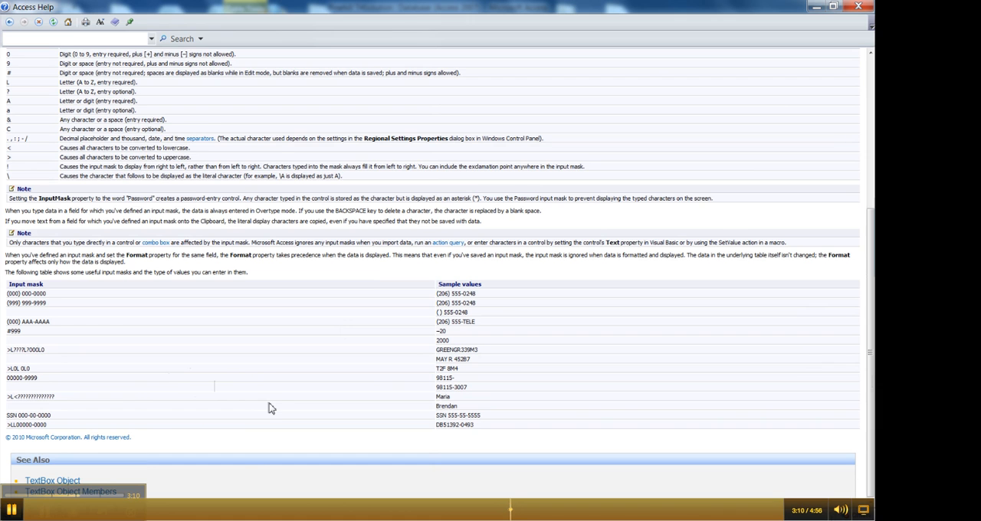
- Close the help, set the StudentID field's input mask to >LLL0000 and show the table in Datasheet view
left_click(866, 5)
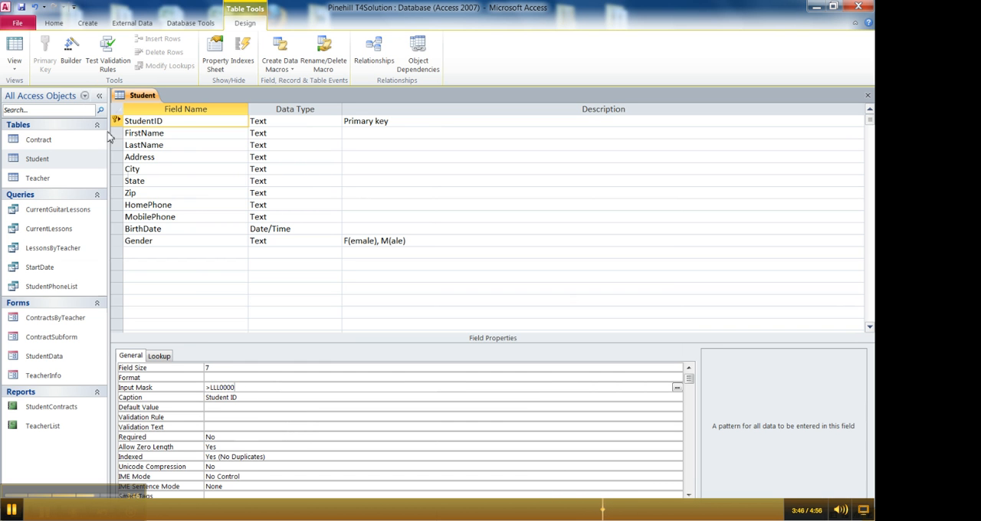
left_click(15, 47)
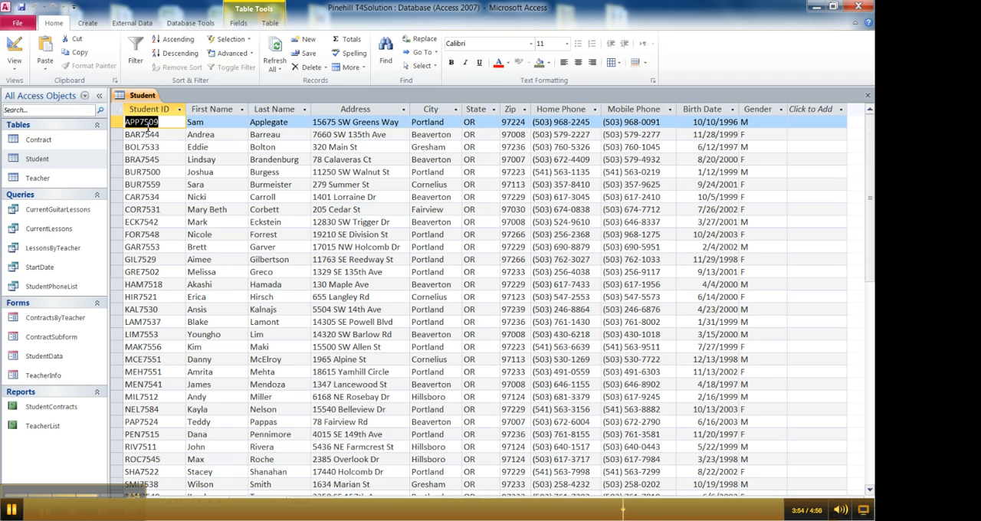
- Clear the Student ID in the first record and re-enter the same ID to test the input mask
key("Delete")
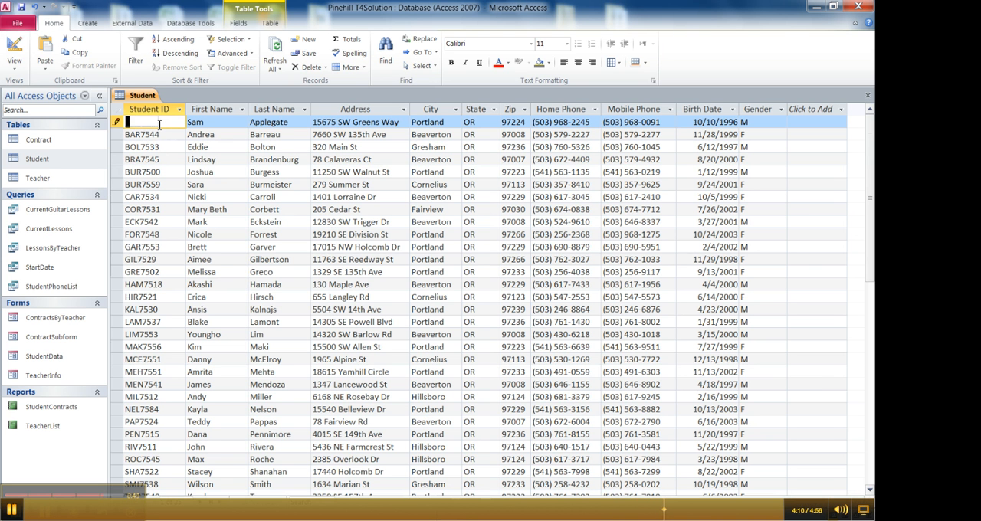
type("APP7509")
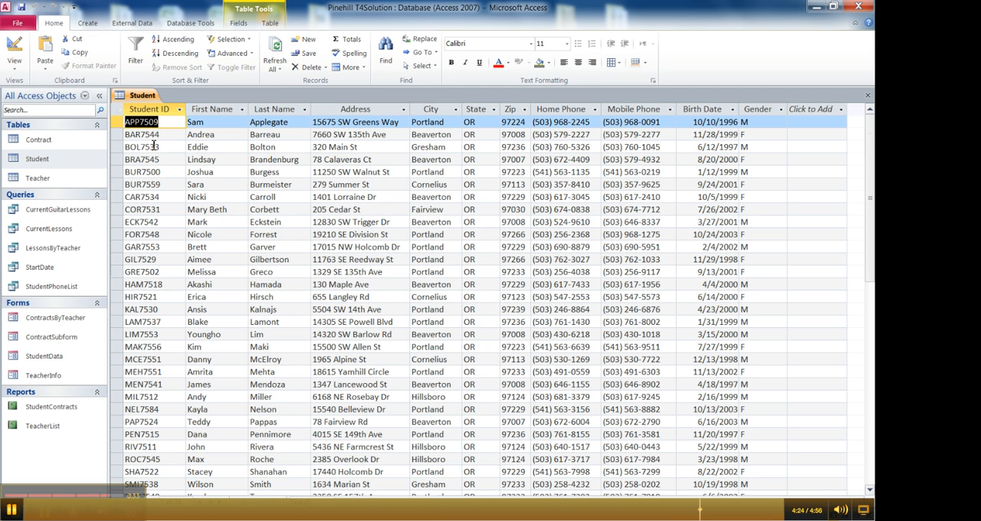
left_click(541, 122)
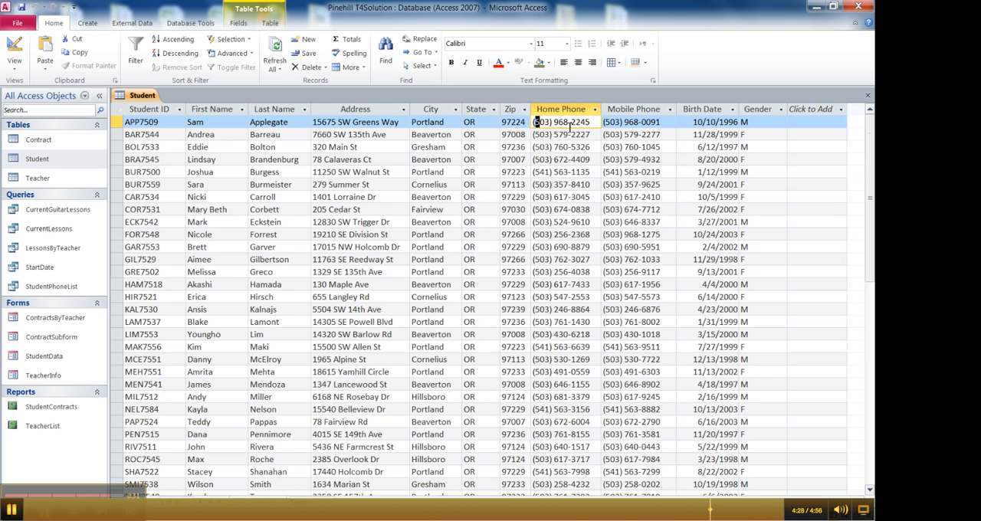
left_click(146, 122)
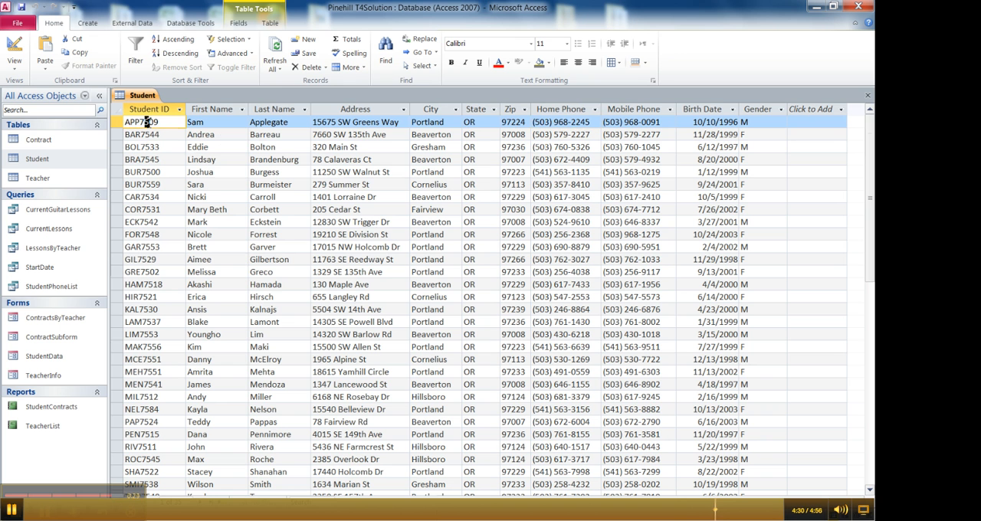